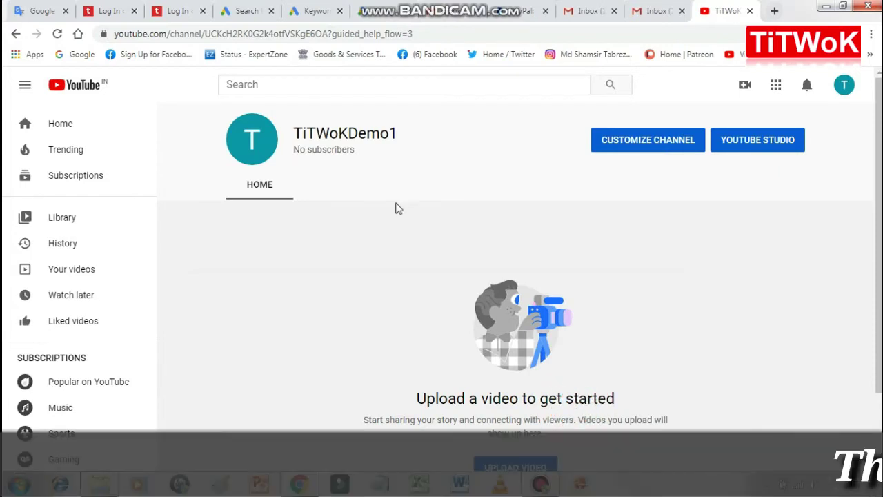
Look over the new channel's home page and the account menu options, reopening the account's own channel page
scroll(397, 214, "down", 1)
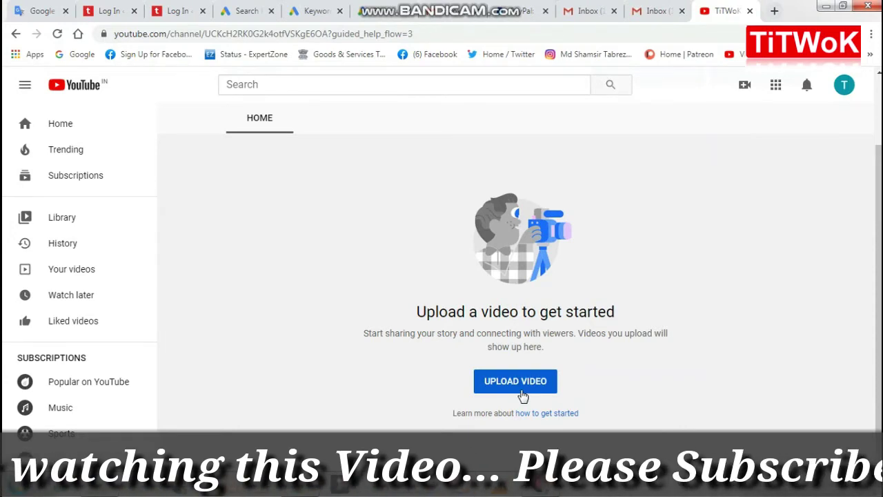
scroll(195, 233, "up", 1)
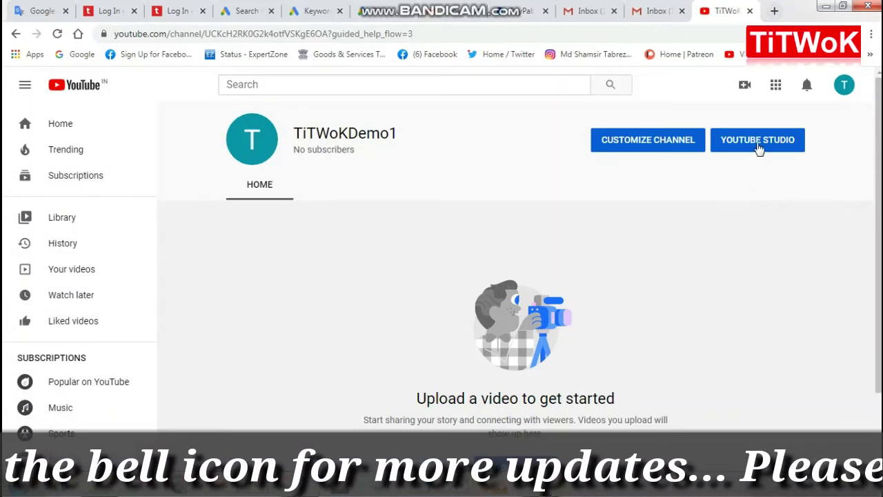
left_click(844, 85)
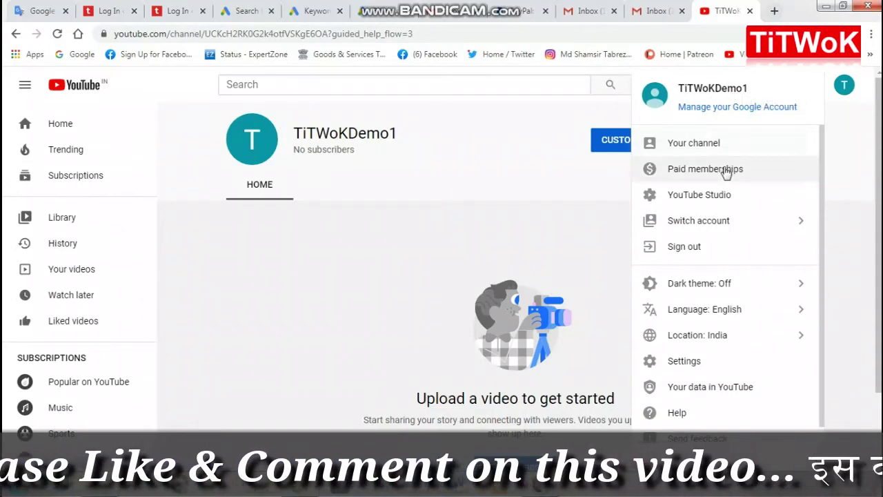
left_click(586, 169)
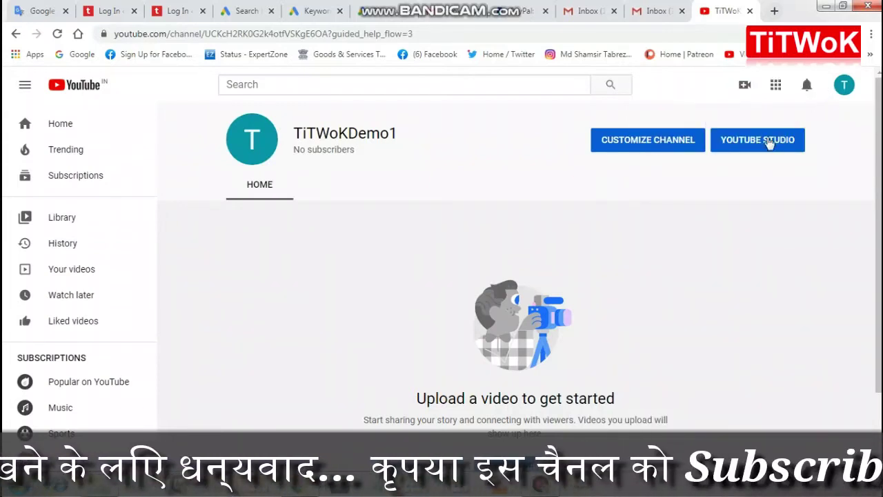
left_click(844, 87)
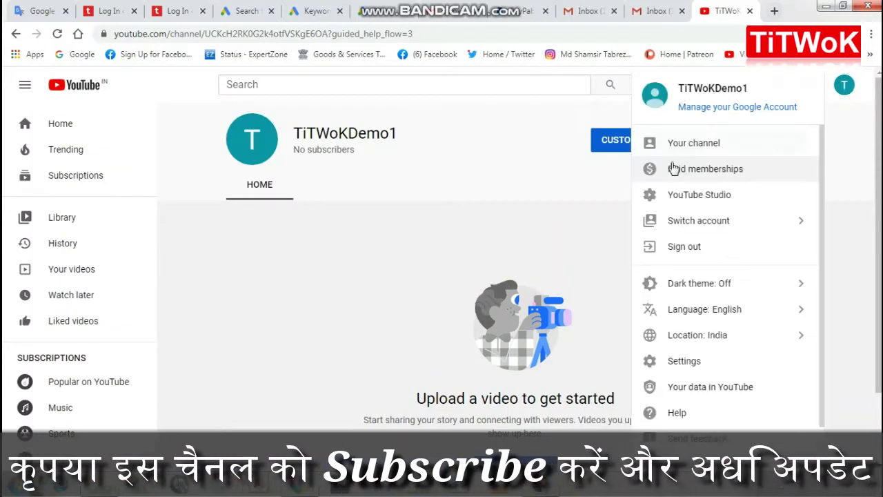
left_click(703, 146)
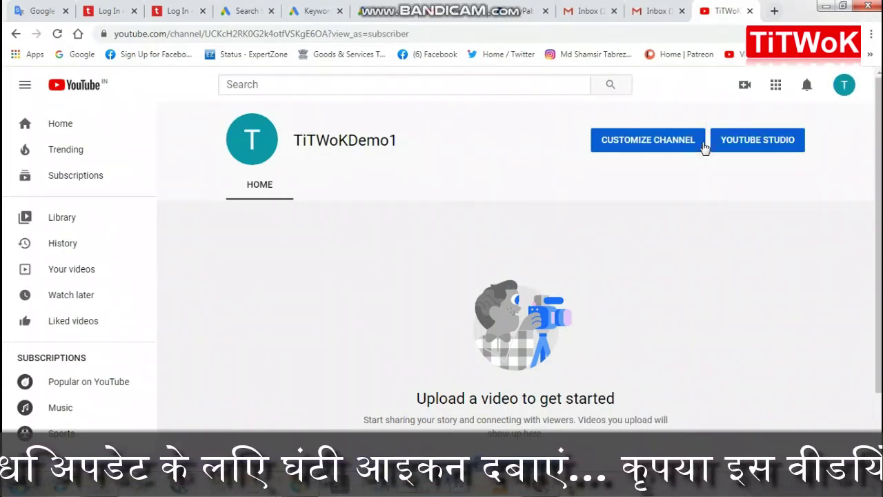
left_click(842, 88)
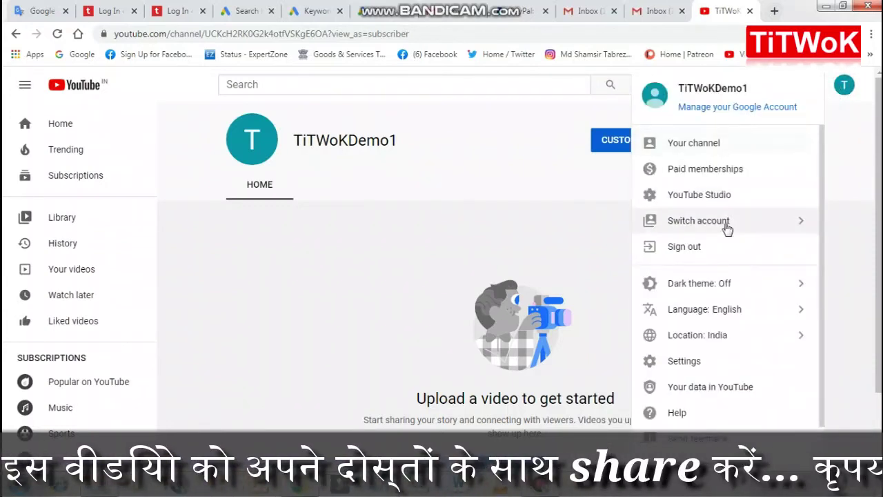
left_click(559, 203)
Open YouTube Studio for the channel, dismiss the welcome announcement and show the channel's videos
left_click(764, 138)
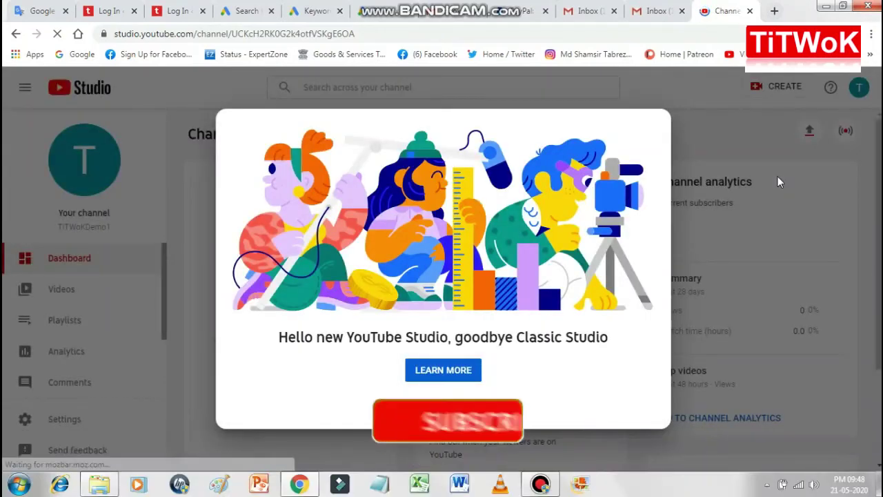
left_click(771, 236)
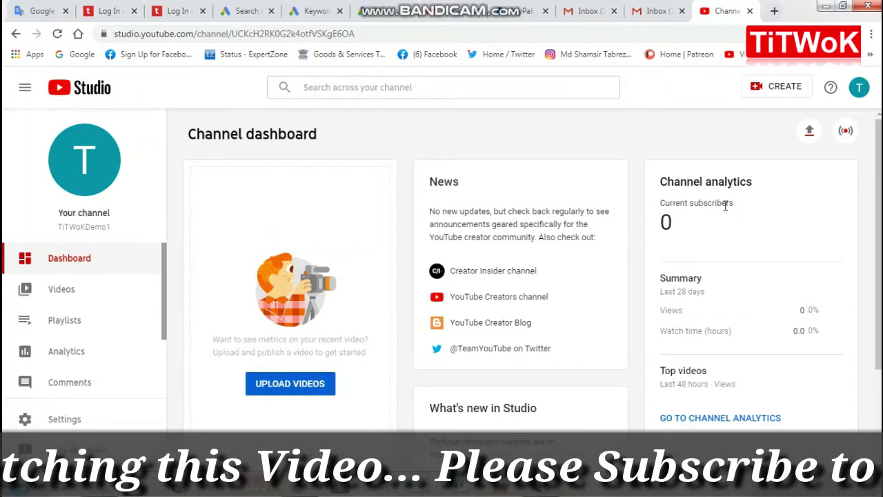
left_click(59, 290)
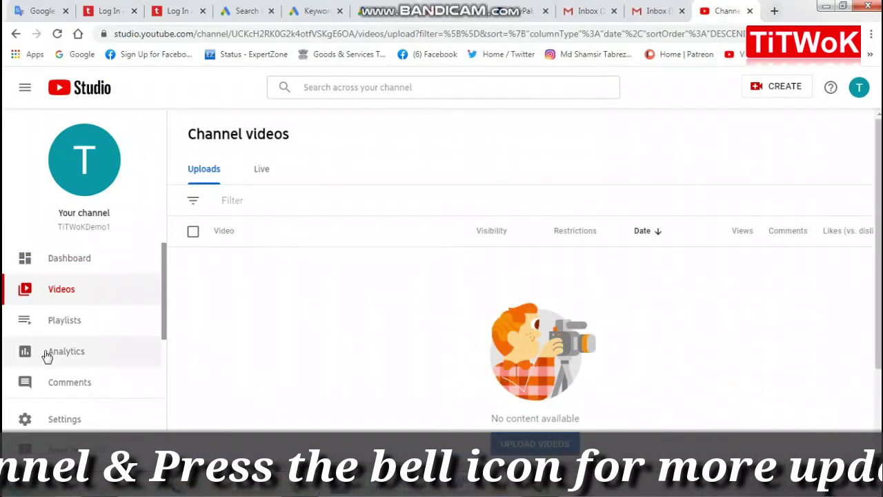
Add the keyword TitwokDemo1 to the basic info in the Studio channel settings
scroll(85, 336, "down", 3)
scroll(85, 335, "up", 2)
scroll(86, 336, "up", 1)
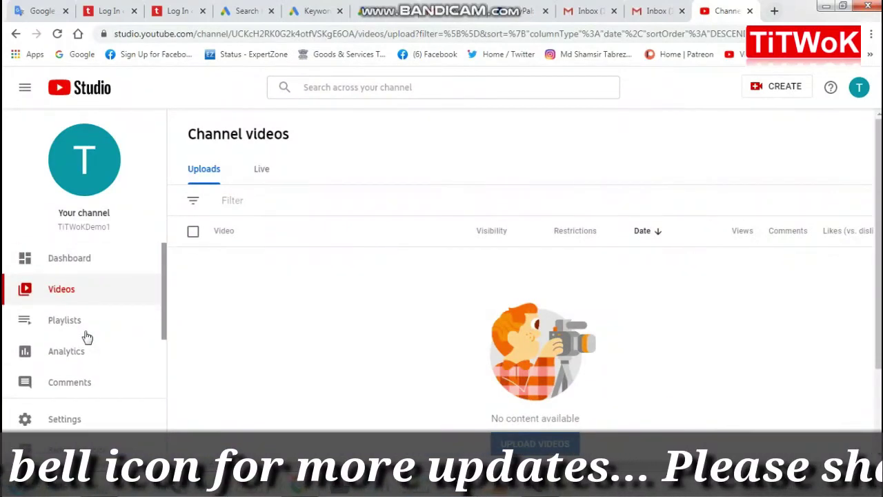
scroll(85, 338, "down", 3)
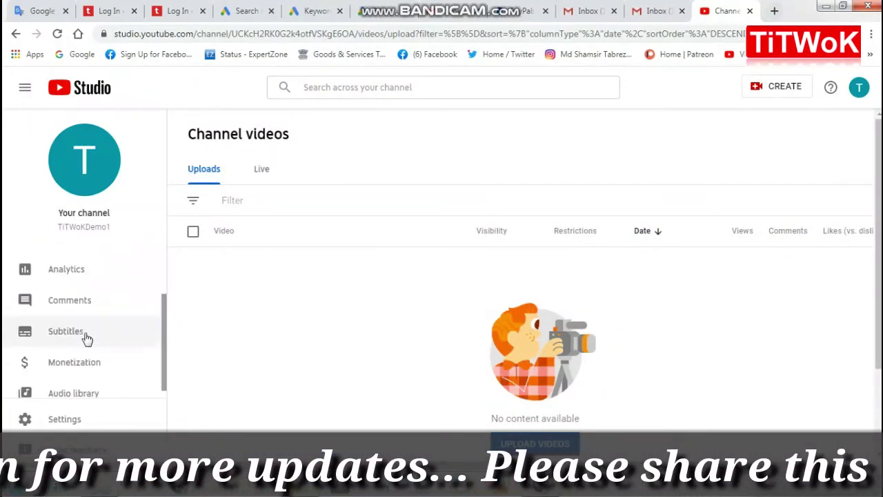
left_click(57, 420)
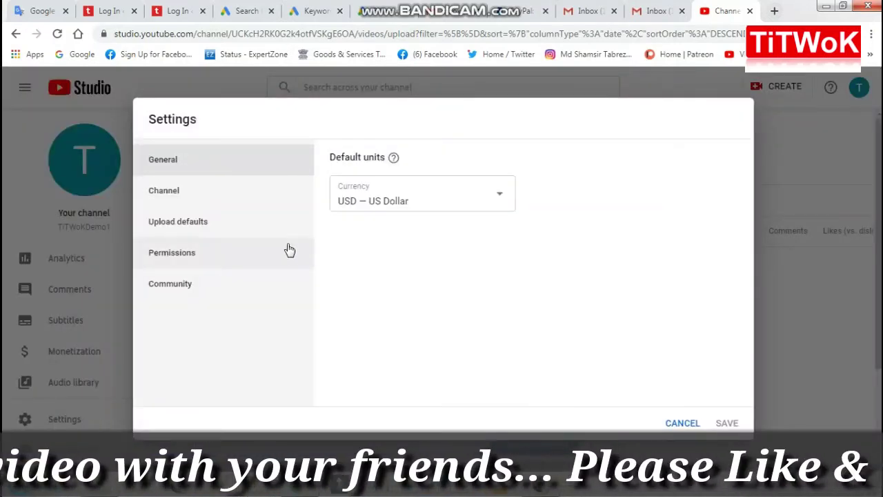
left_click(172, 198)
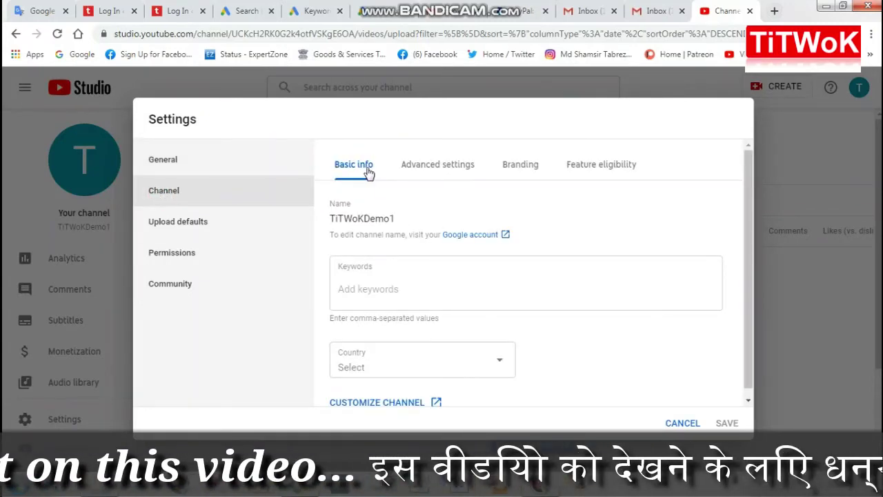
left_click(358, 295)
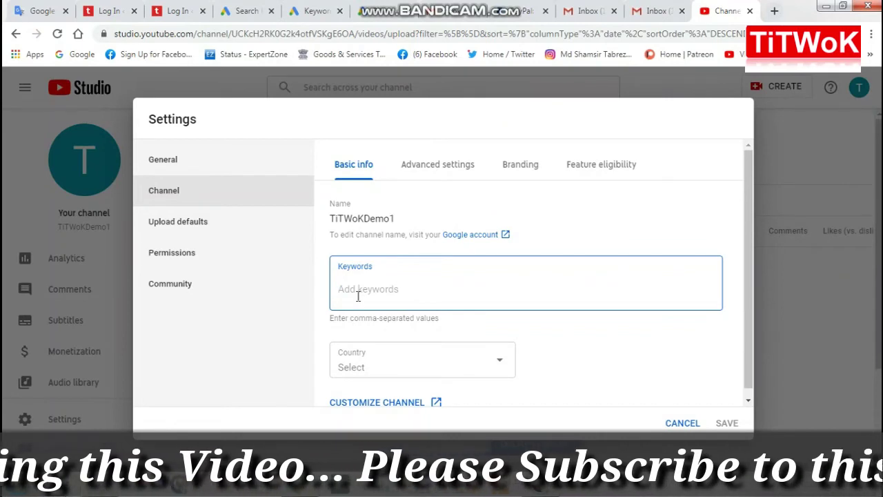
type("TitwokDemo1")
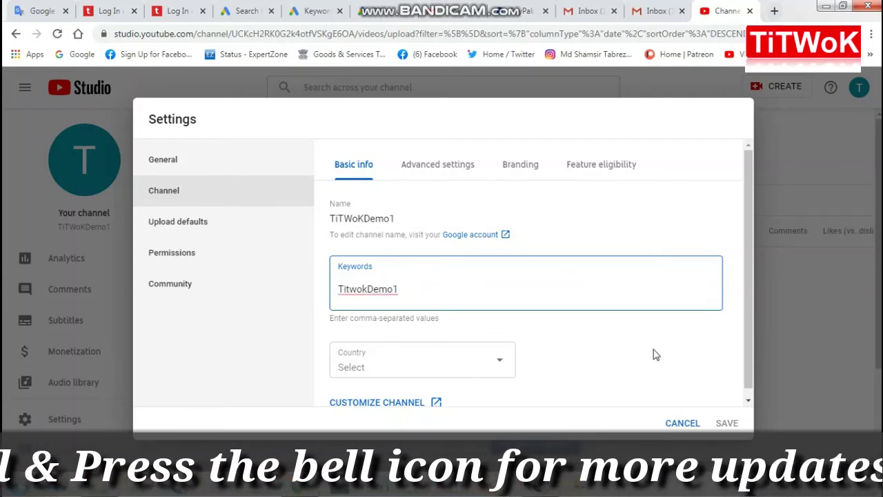
left_click(625, 350)
Set the channel's country to India in the basic info
left_click(501, 360)
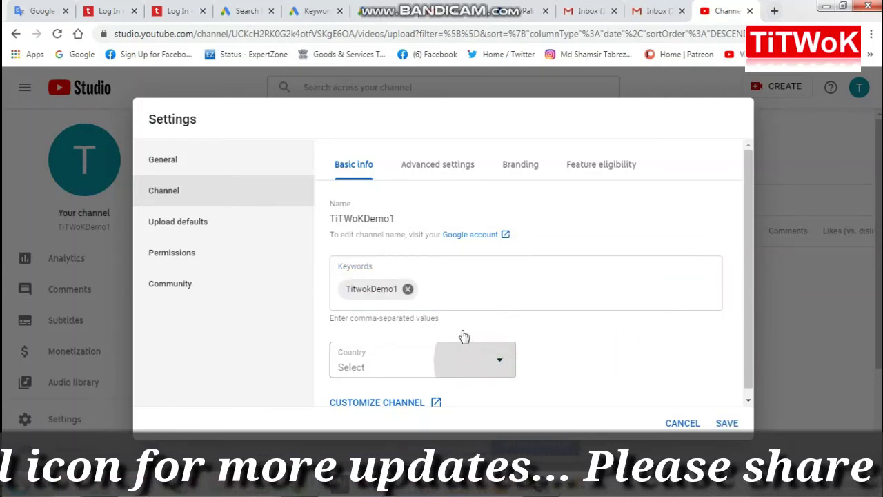
left_click(492, 364)
scroll(428, 249, "down", 3)
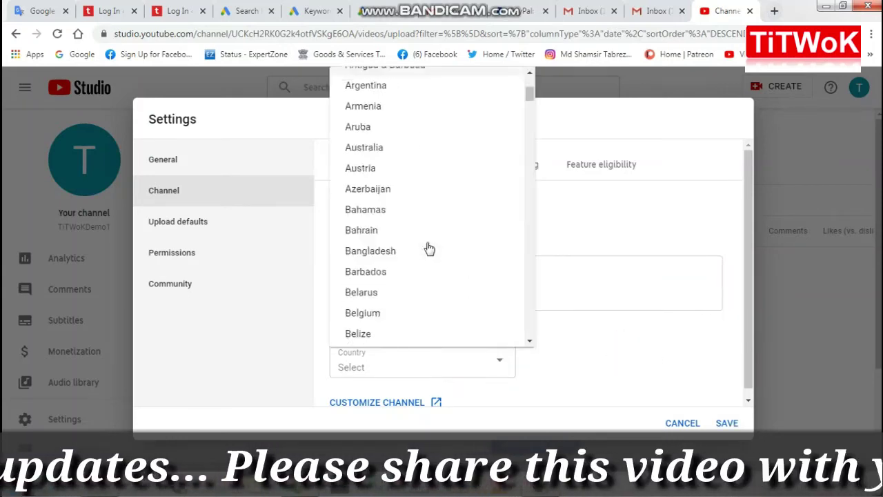
scroll(428, 248, "down", 15)
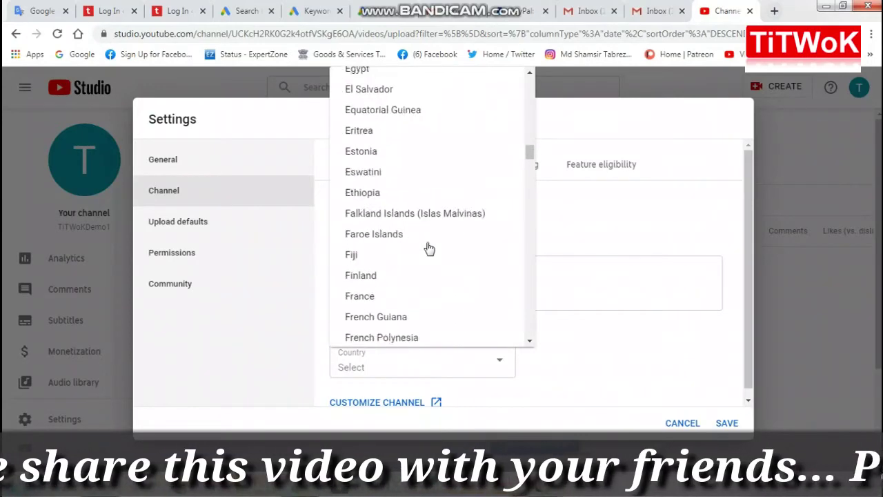
scroll(428, 248, "up", 2)
scroll(429, 249, "down", 8)
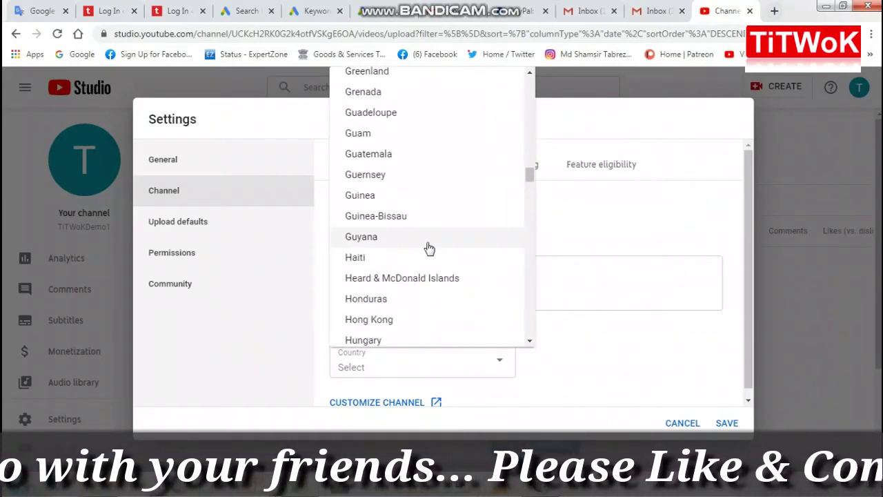
scroll(428, 248, "down", 5)
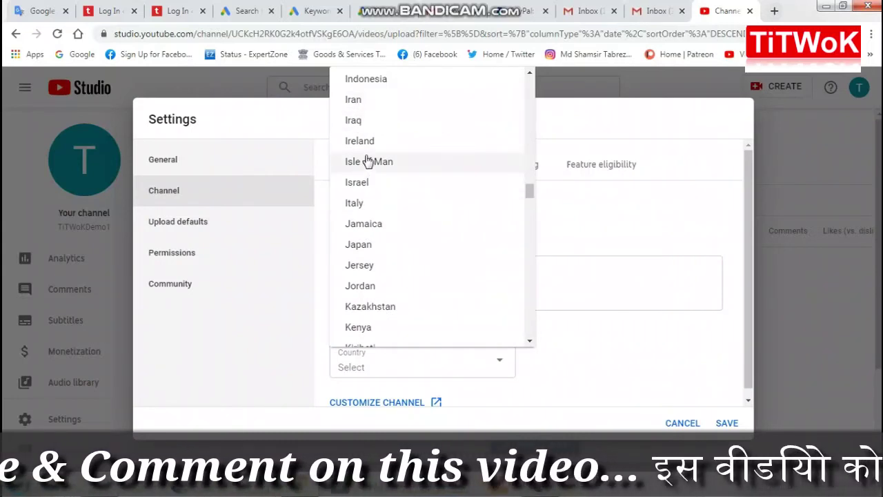
scroll(374, 168, "up", 3)
left_click(358, 126)
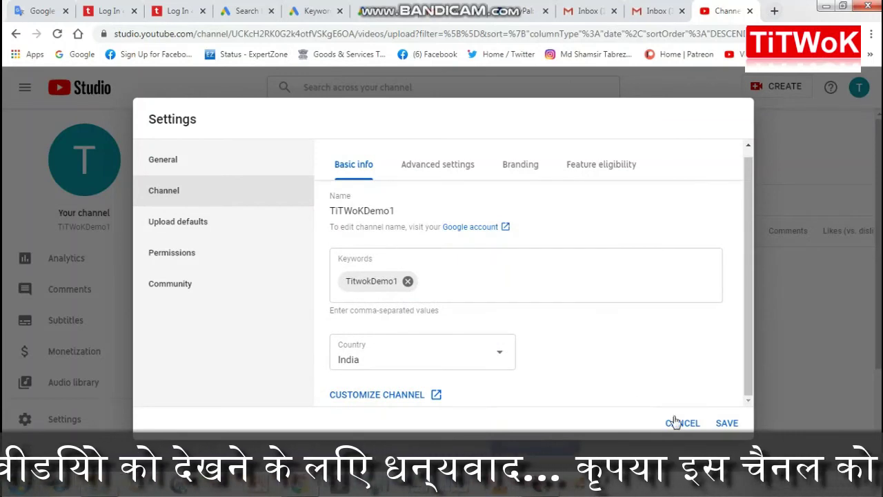
Review the upload defaults, permissions and community settings, and save the channel settings
left_click(165, 228)
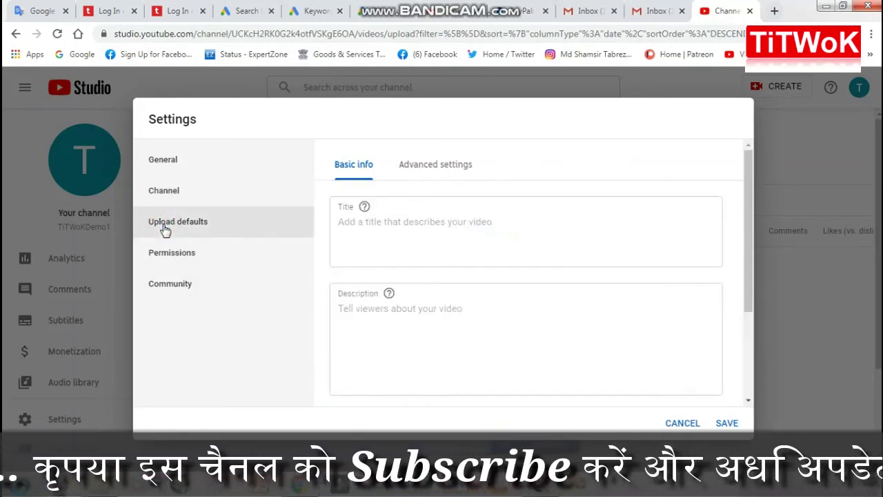
left_click(370, 225)
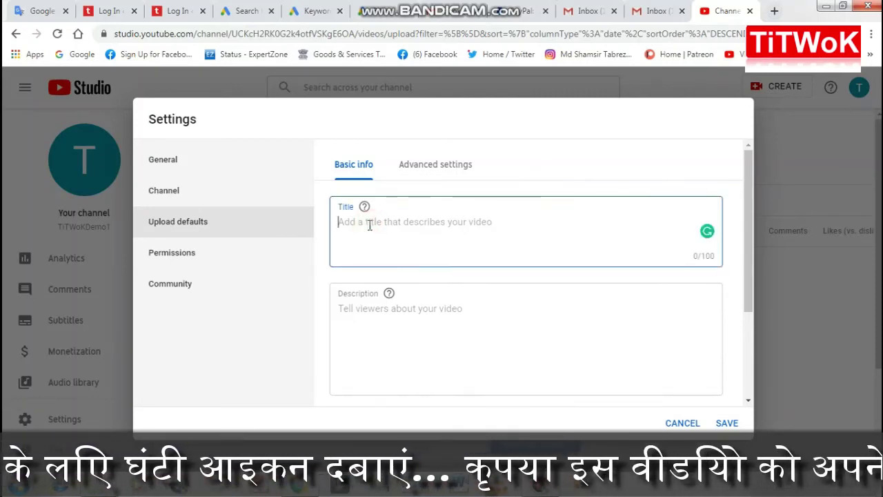
left_click(184, 257)
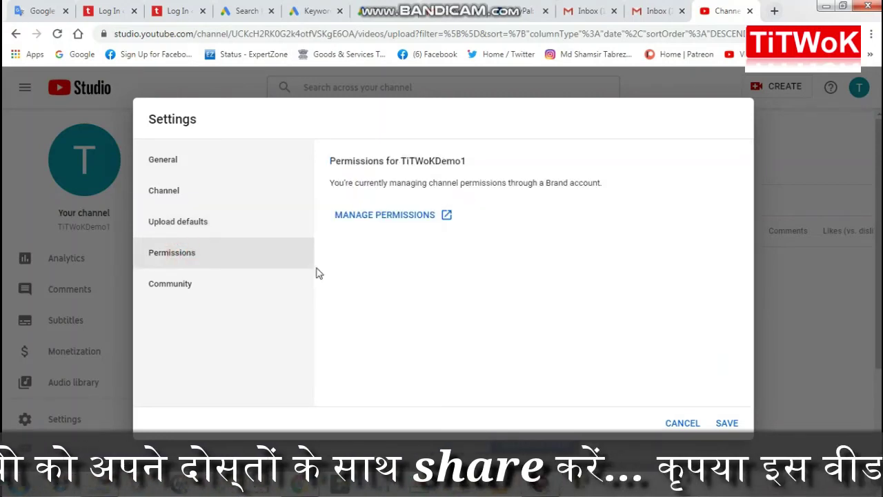
left_click(168, 290)
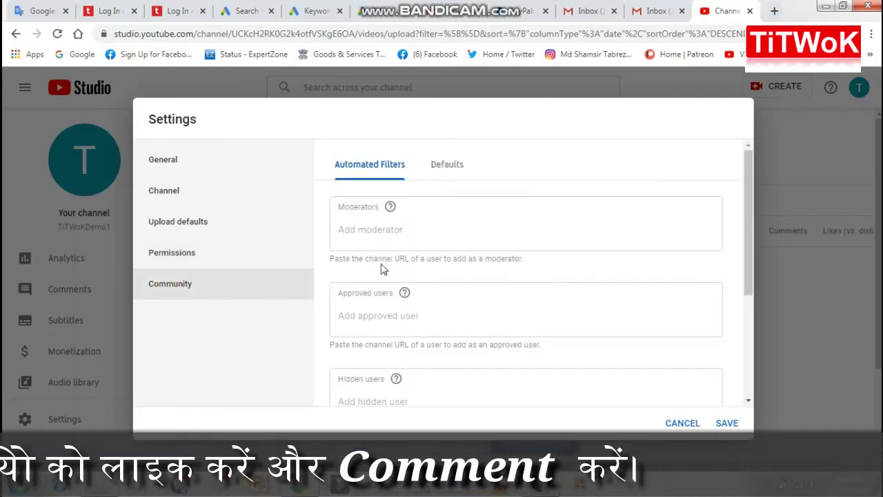
left_click(726, 420)
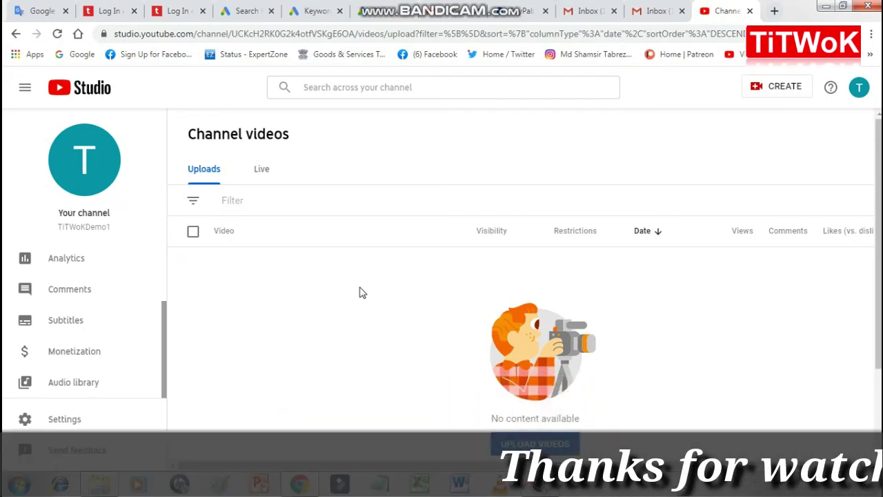
scroll(351, 349, "down", 3)
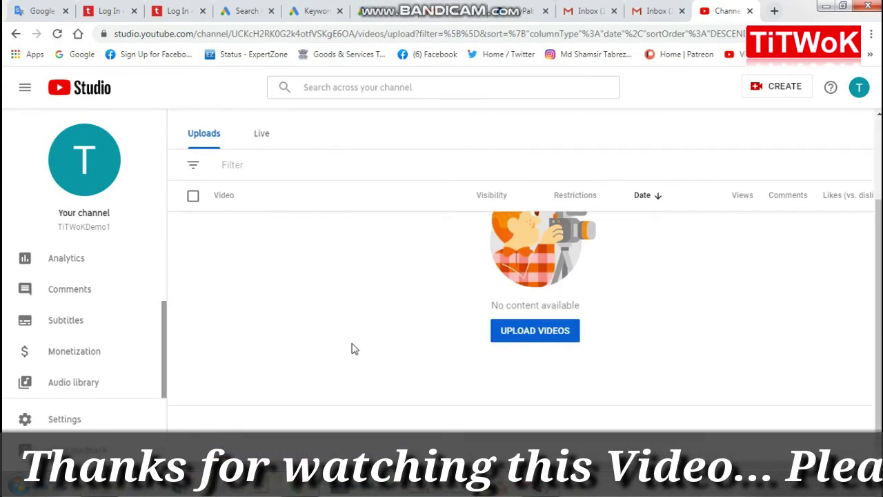